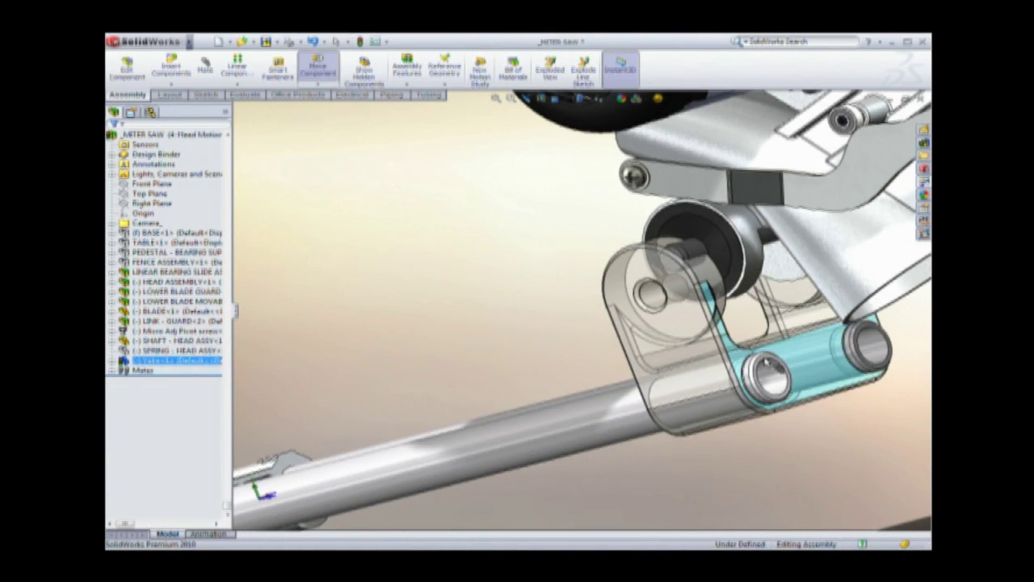
Step: Zoom onto the yoke bracket, select the bore face around the rod, then zoom back out
{"action": "scroll", "coordinate": [671, 380], "scroll_direction": "down", "scroll_amount": 3}
{"action": "scroll", "coordinate": [722, 350], "scroll_direction": "down", "scroll_amount": 3}
{"action": "left_click", "coordinate": [721, 350]}
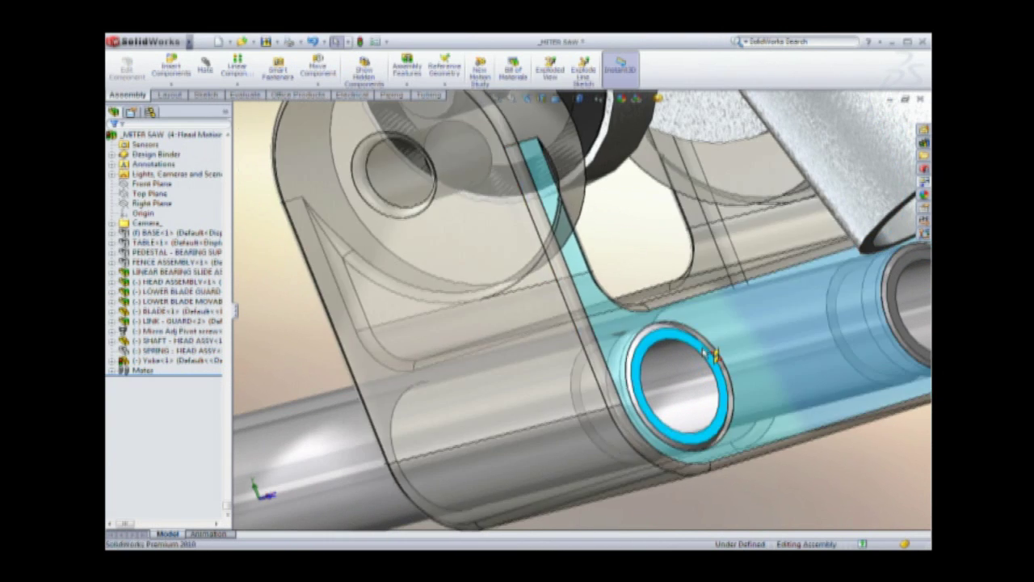
{"action": "scroll", "coordinate": [601, 282], "scroll_direction": "up", "scroll_amount": 5}
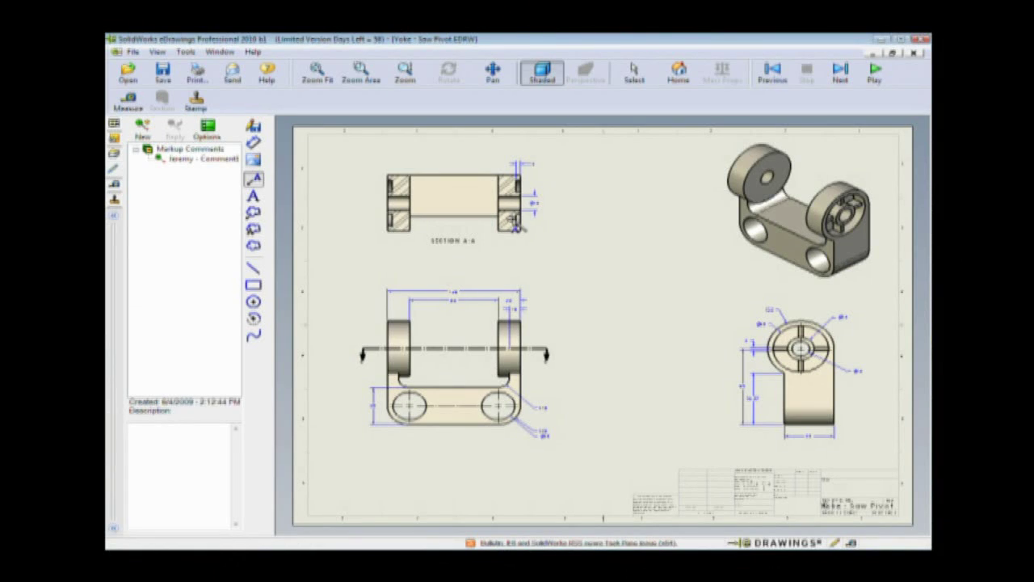
Step: Place a text markup comment with a leader beside Section A-A
{"action": "left_click", "coordinate": [548, 257]}
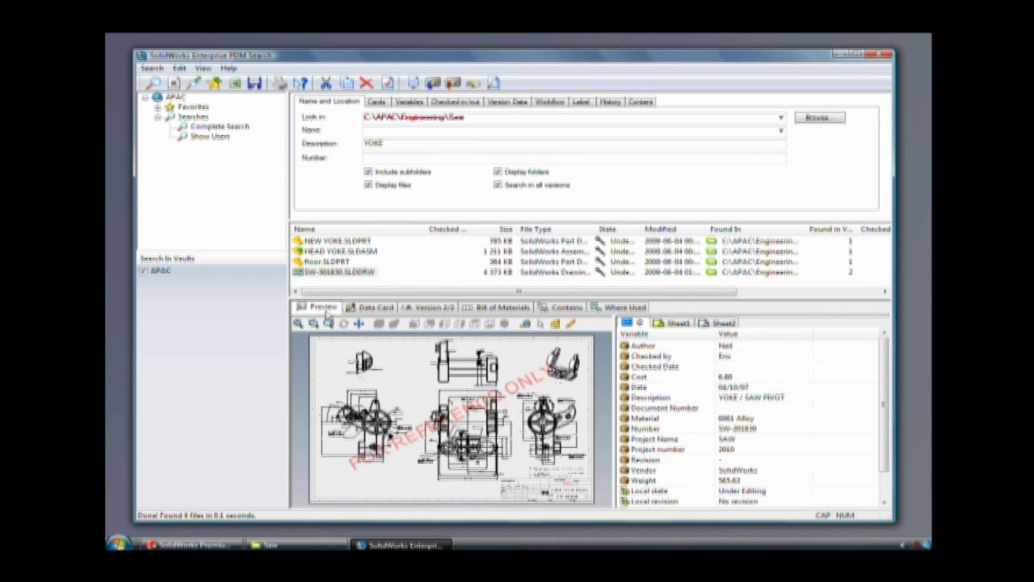
Step: Print both sheets of SW-301830.SLDDRW from the YOKE search results
{"action": "right_click", "coordinate": [369, 272]}
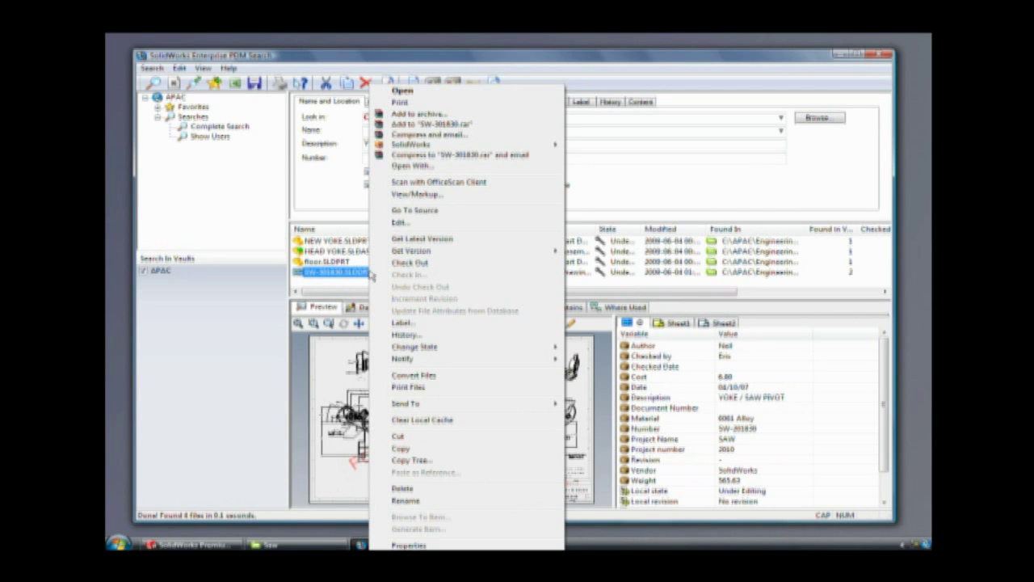
{"action": "left_click", "coordinate": [401, 387]}
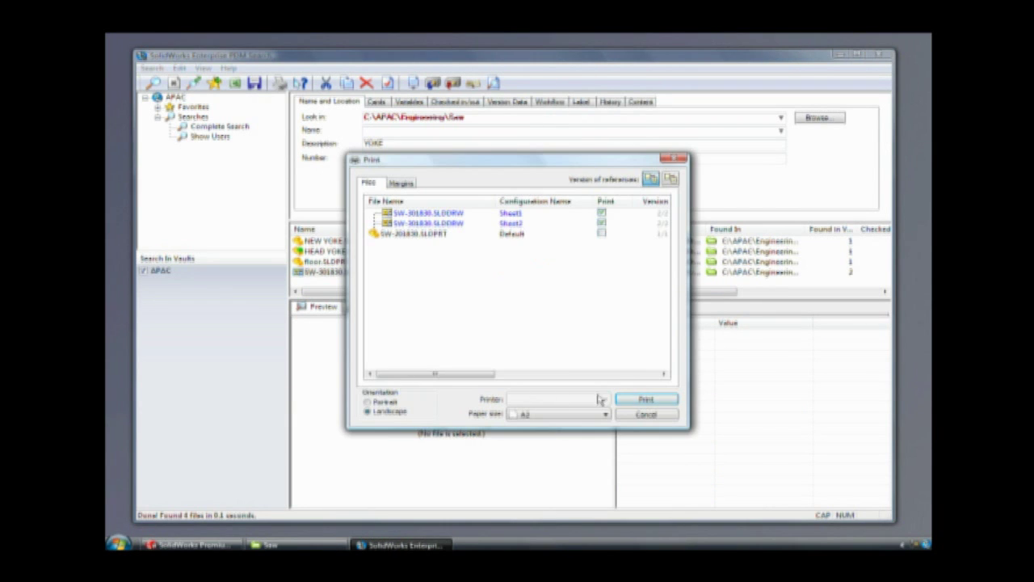
{"action": "left_click", "coordinate": [630, 401]}
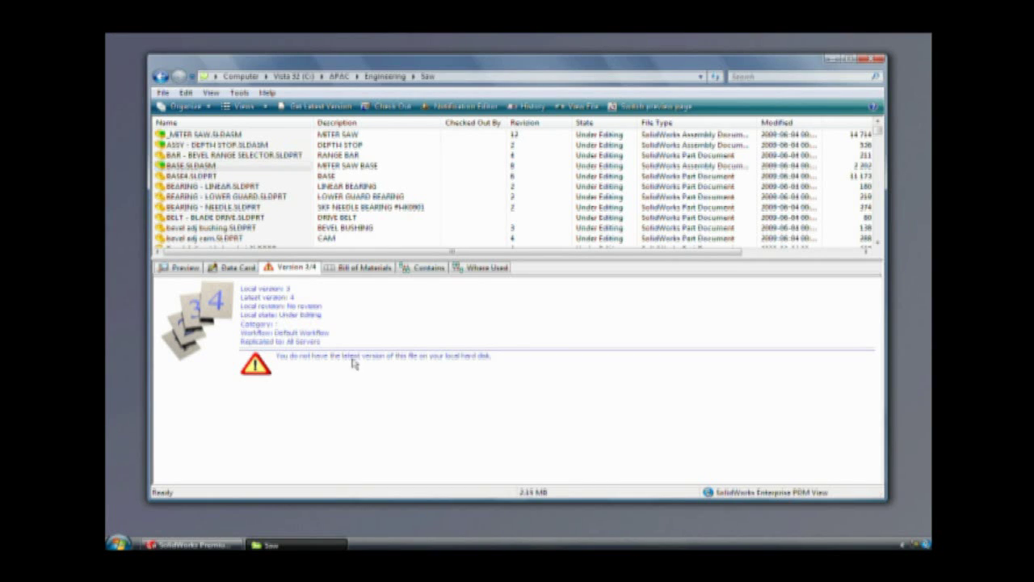
Step: List BASE.SLDASM's contained files, get its latest version, and tilt its 3D preview
{"action": "left_click", "coordinate": [426, 271]}
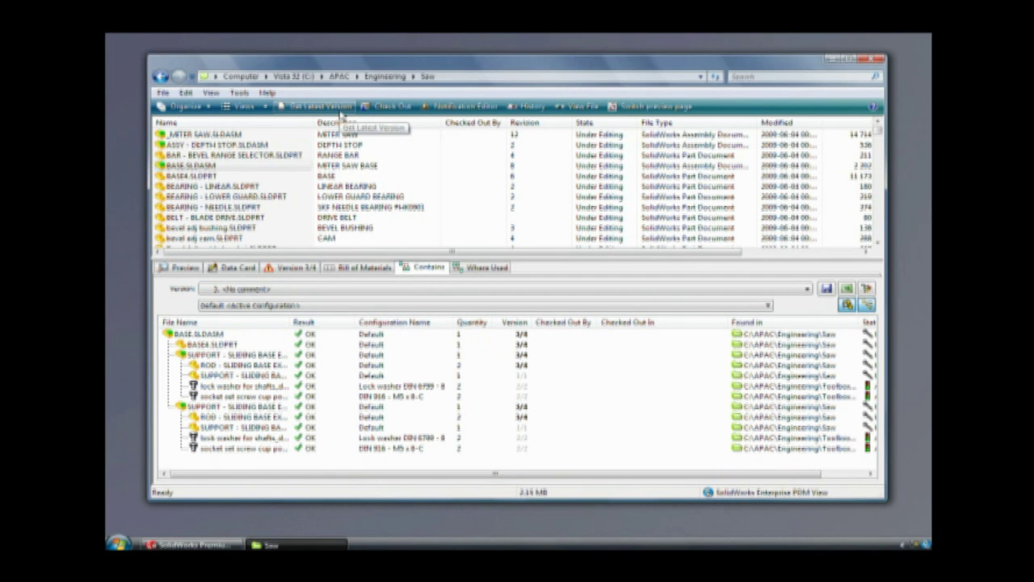
{"action": "left_click", "coordinate": [341, 112]}
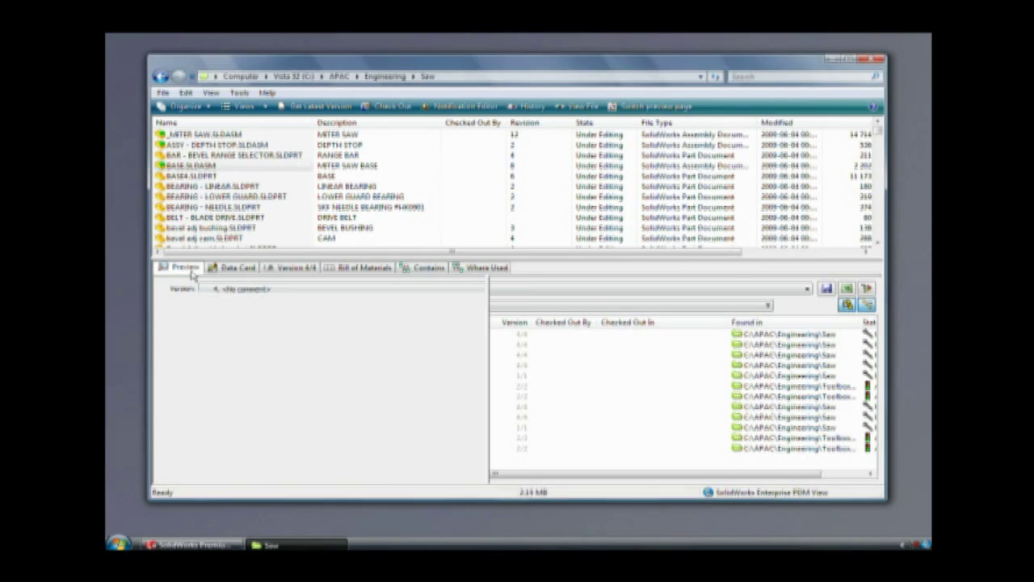
{"action": "left_click_drag", "start_coordinate": [348, 342], "coordinate": [355, 380]}
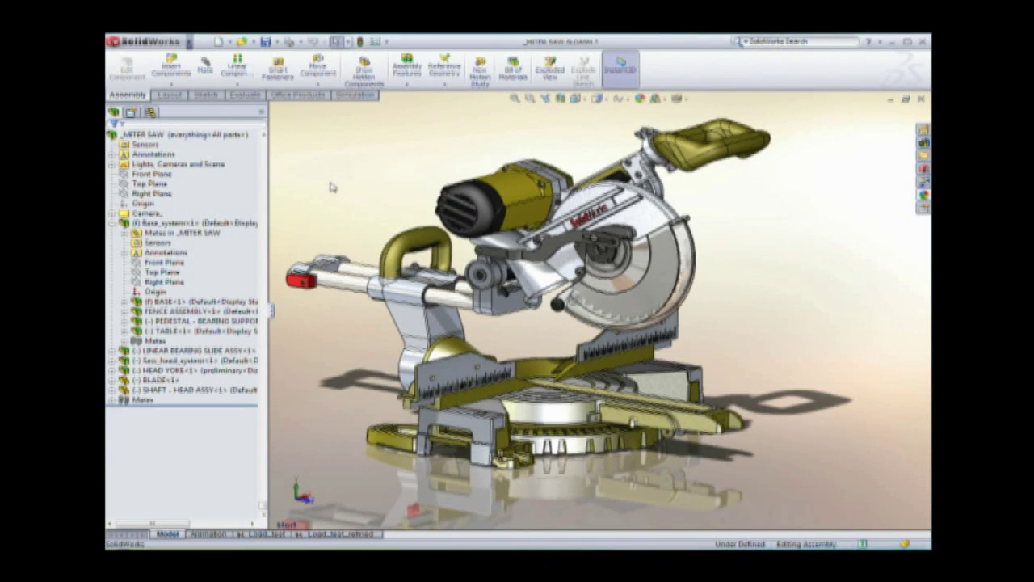
Step: Activate the 4-Head Motion configuration and return to the previous yoke close-up view
{"action": "left_click", "coordinate": [151, 113]}
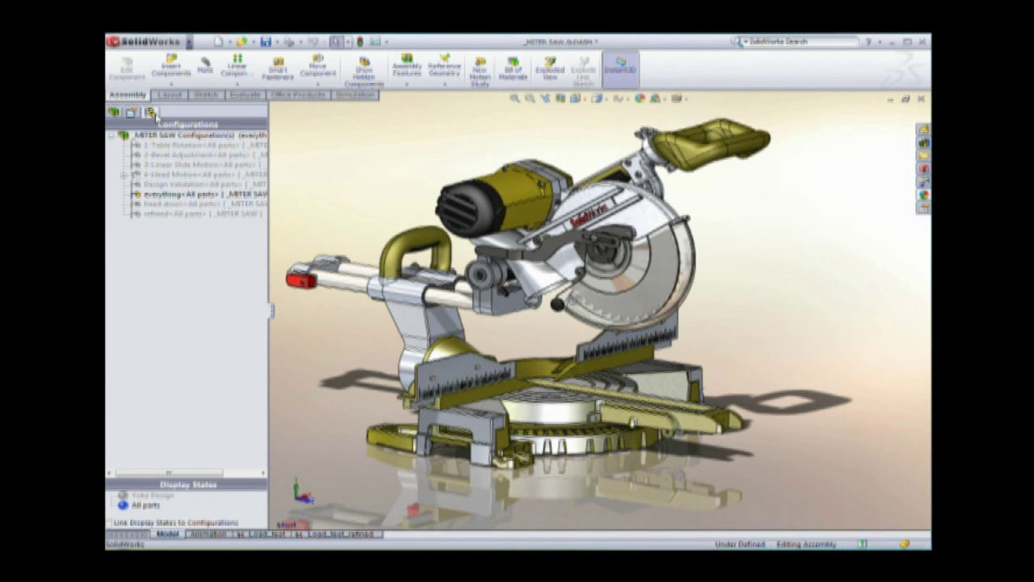
{"action": "double_click", "coordinate": [153, 174]}
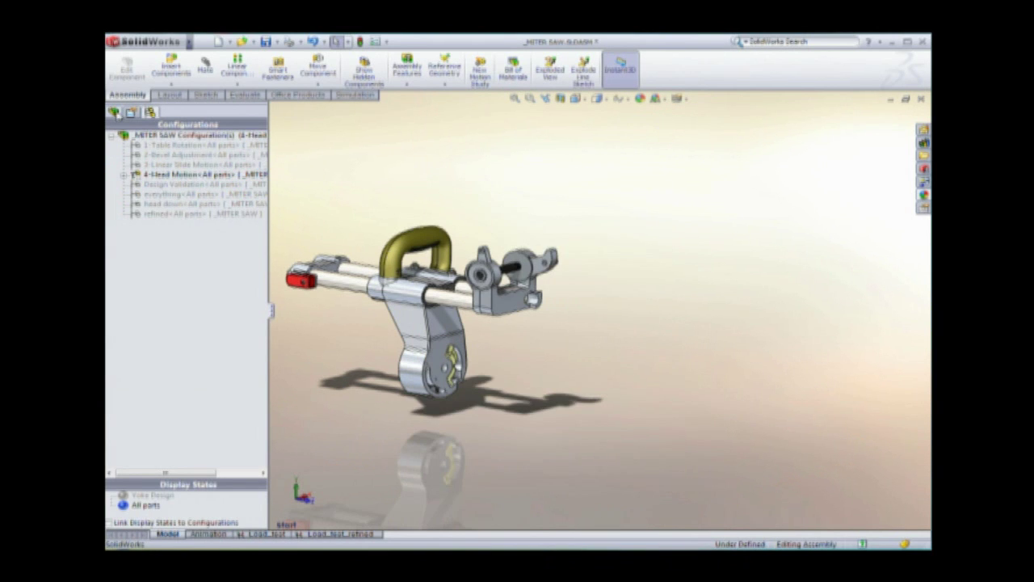
{"action": "left_click", "coordinate": [116, 113]}
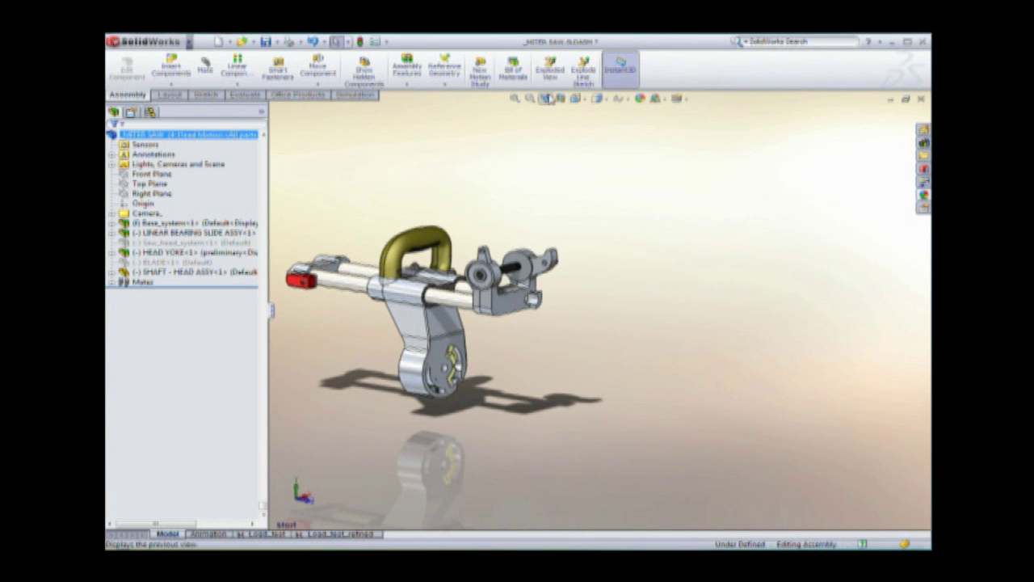
{"action": "left_click", "coordinate": [547, 98]}
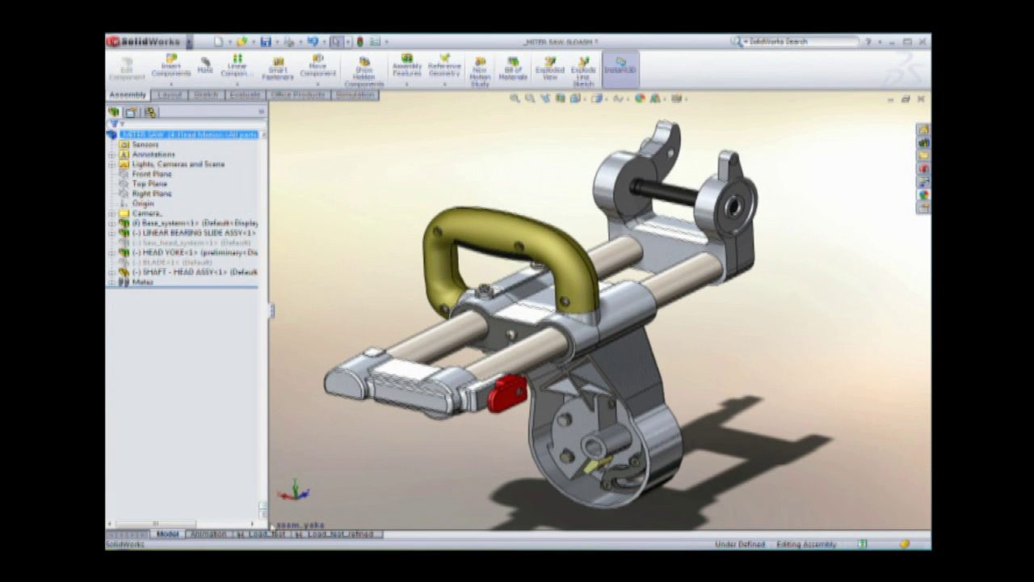
Step: Show the Load_test study's mesh with fixtures and loads, then run the study
{"action": "left_click", "coordinate": [270, 535]}
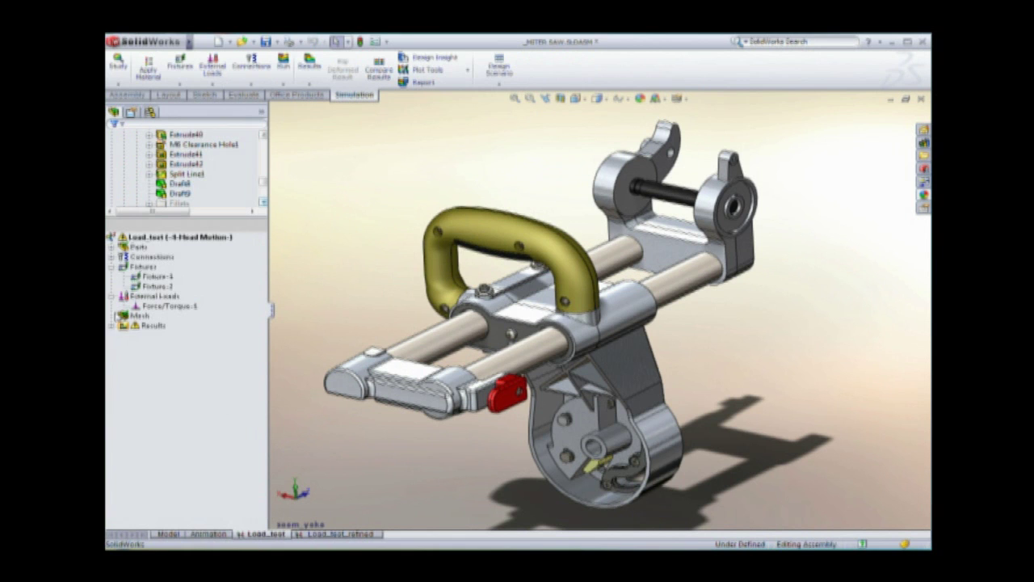
{"action": "right_click", "coordinate": [133, 315]}
{"action": "left_click", "coordinate": [162, 438]}
{"action": "right_click", "coordinate": [141, 239]}
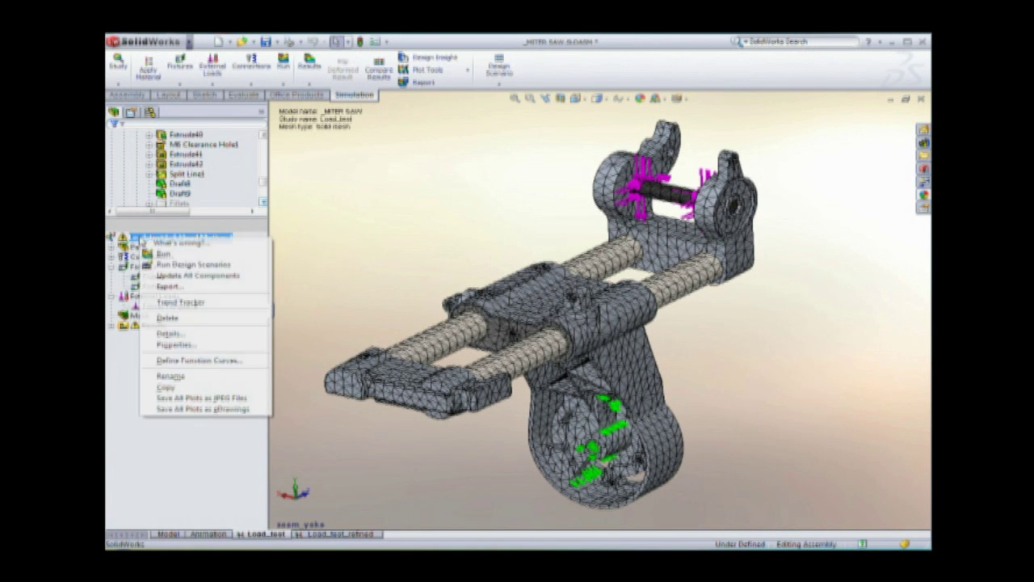
{"action": "left_click", "coordinate": [158, 254]}
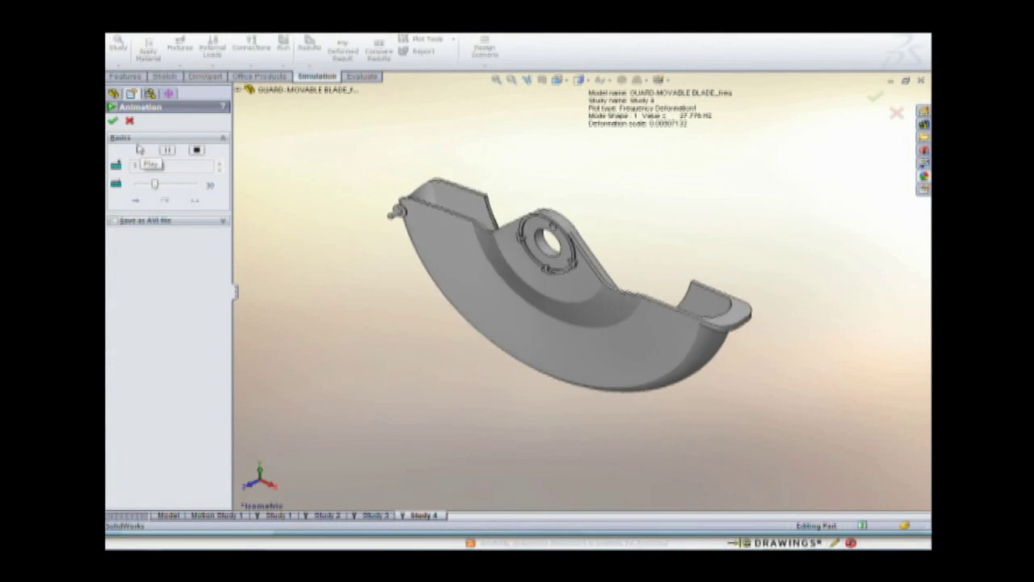
Step: Stop the blade guard animation and list its resonant frequencies in the List Modes dialog
{"action": "key", "text": "Escape"}
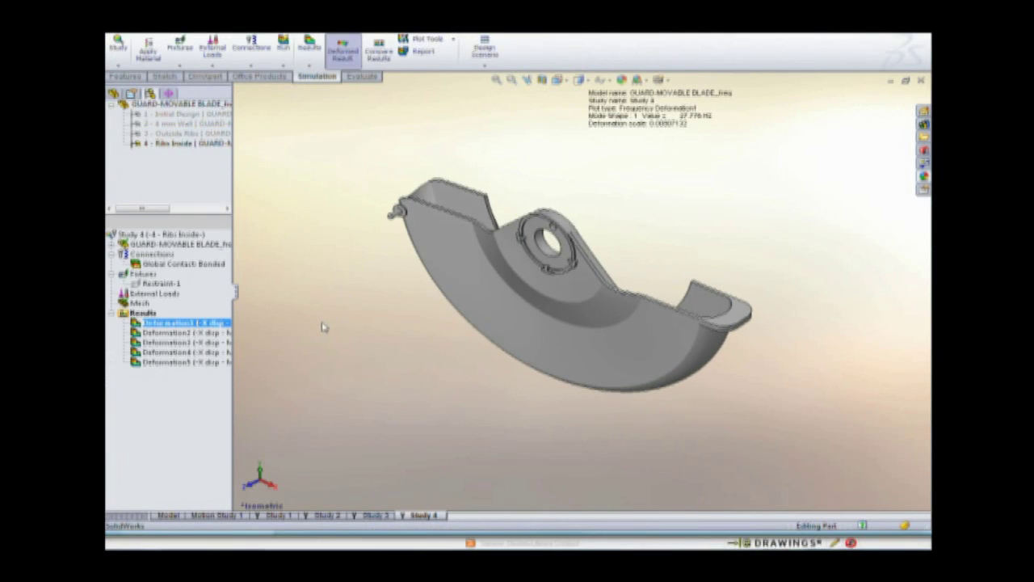
{"action": "right_click", "coordinate": [144, 312]}
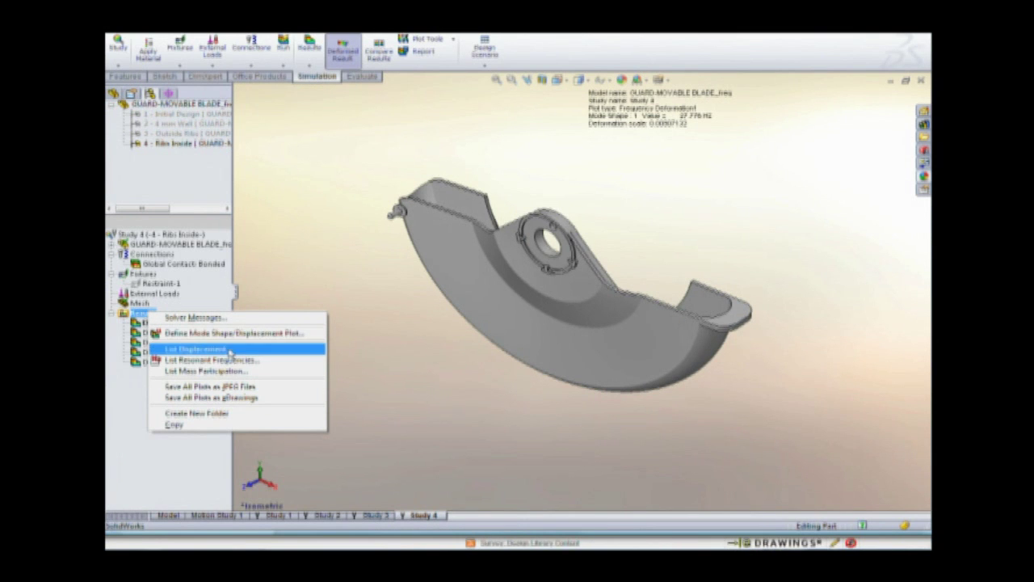
{"action": "left_click", "coordinate": [235, 361]}
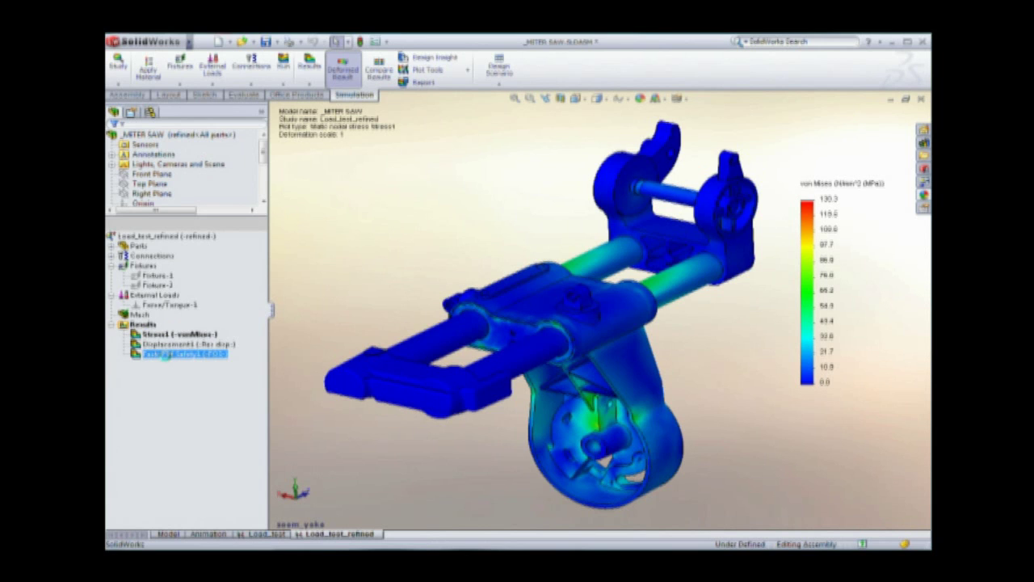
Step: Display the Factor of Safety plot, then go back to the Model tab
{"action": "double_click", "coordinate": [164, 356]}
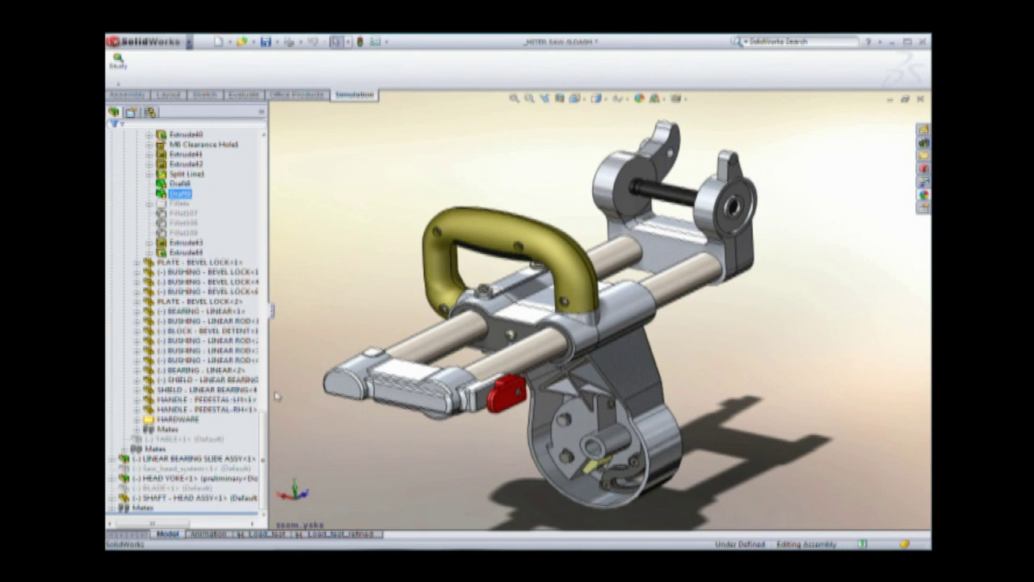
{"action": "left_click", "coordinate": [150, 113]}
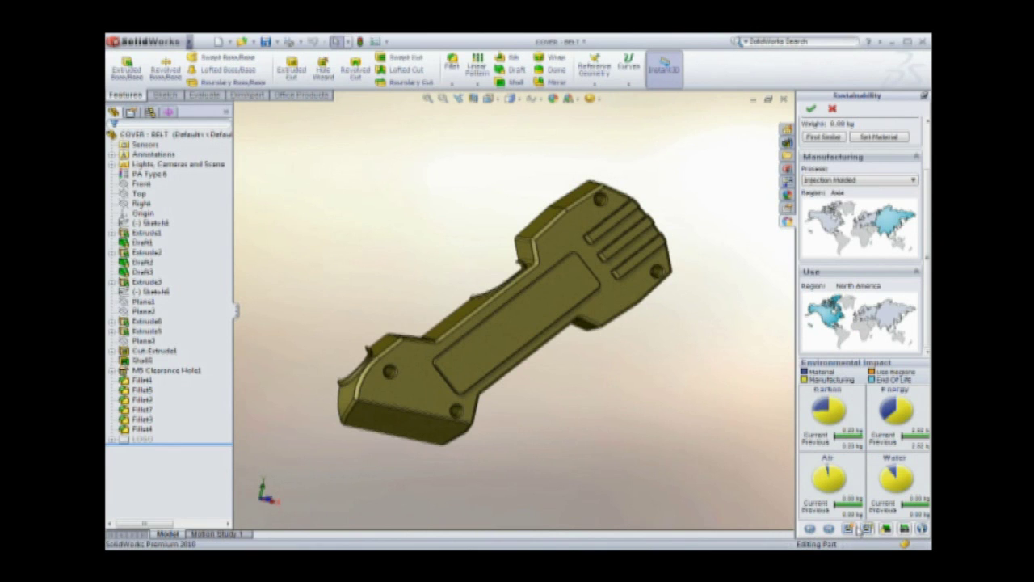
Step: Step through the carbon, energy and other impact breakdowns back to the summary
{"action": "left_click", "coordinate": [830, 529]}
{"action": "left_click", "coordinate": [829, 529]}
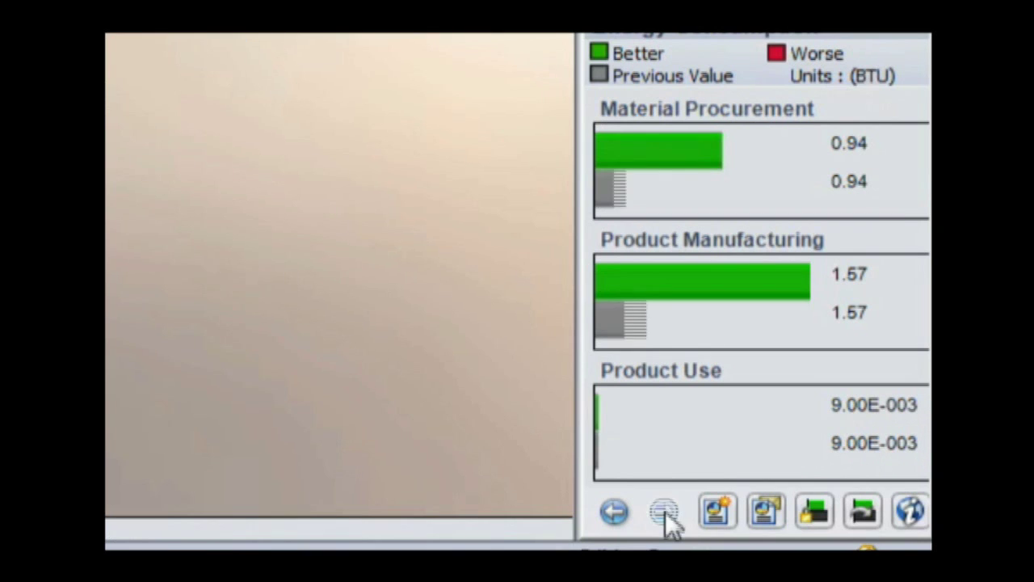
{"action": "left_click", "coordinate": [828, 530]}
{"action": "left_click", "coordinate": [659, 521]}
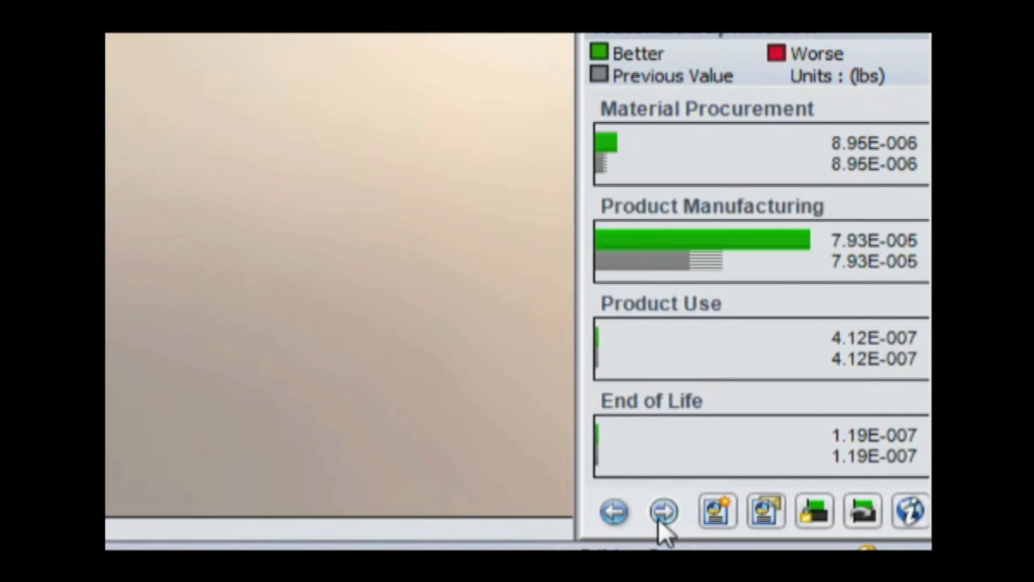
{"action": "left_click", "coordinate": [660, 520]}
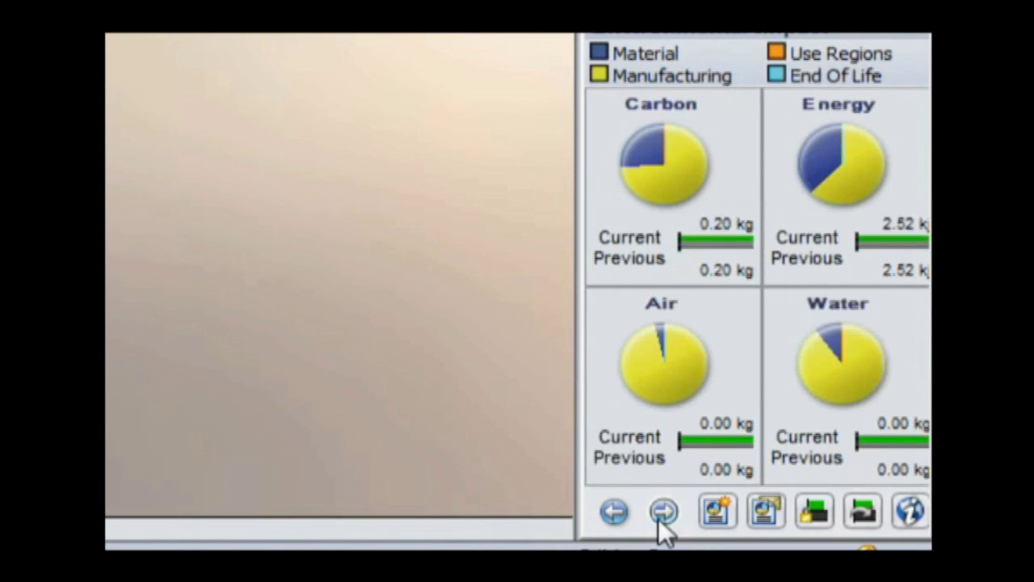
Step: Set current impacts as baseline and find materials similar to PA Type 6 by material class
{"action": "left_click", "coordinate": [810, 519]}
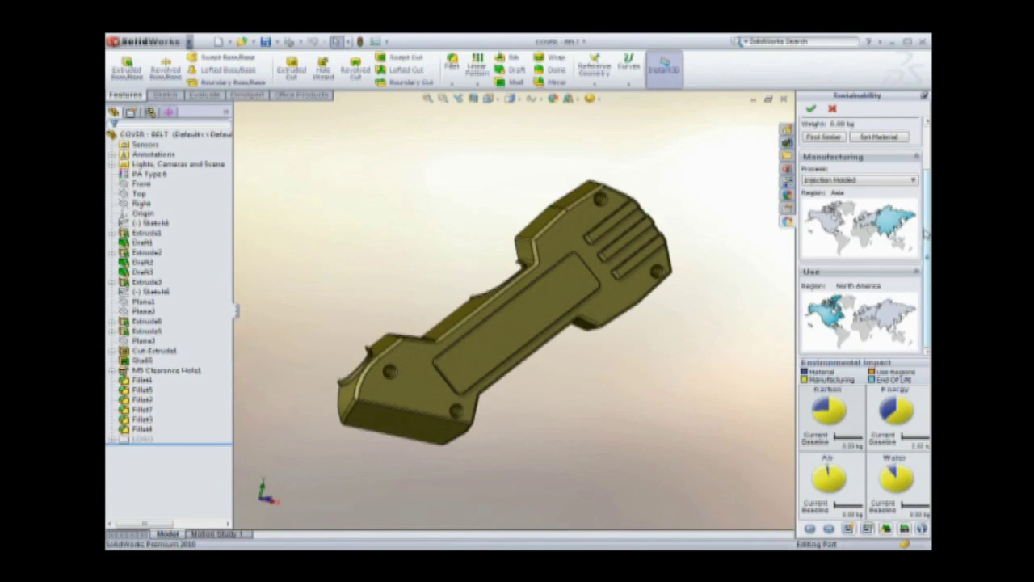
{"action": "scroll", "coordinate": [929, 184], "scroll_direction": "up", "scroll_amount": 3}
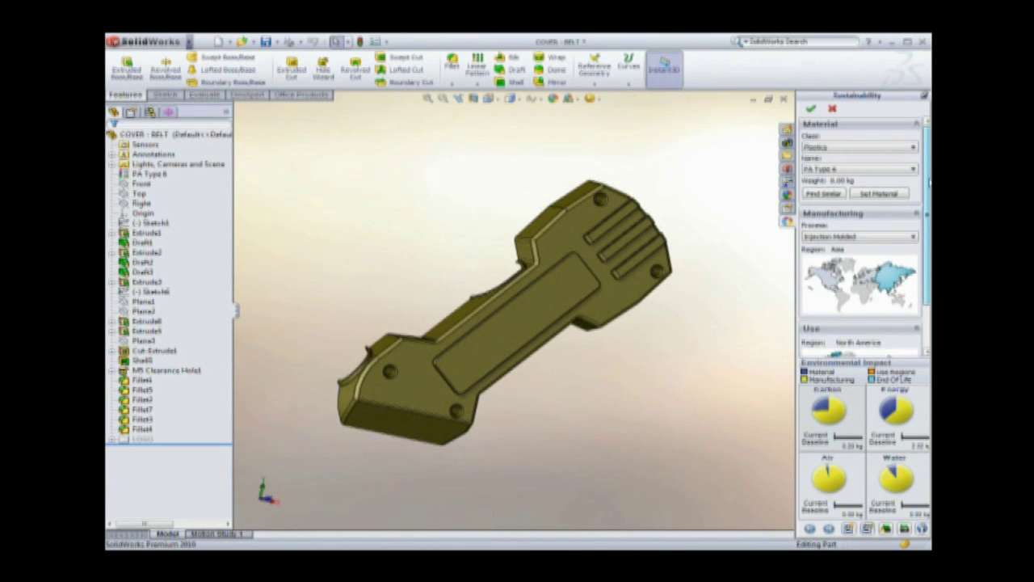
{"action": "left_click", "coordinate": [825, 195]}
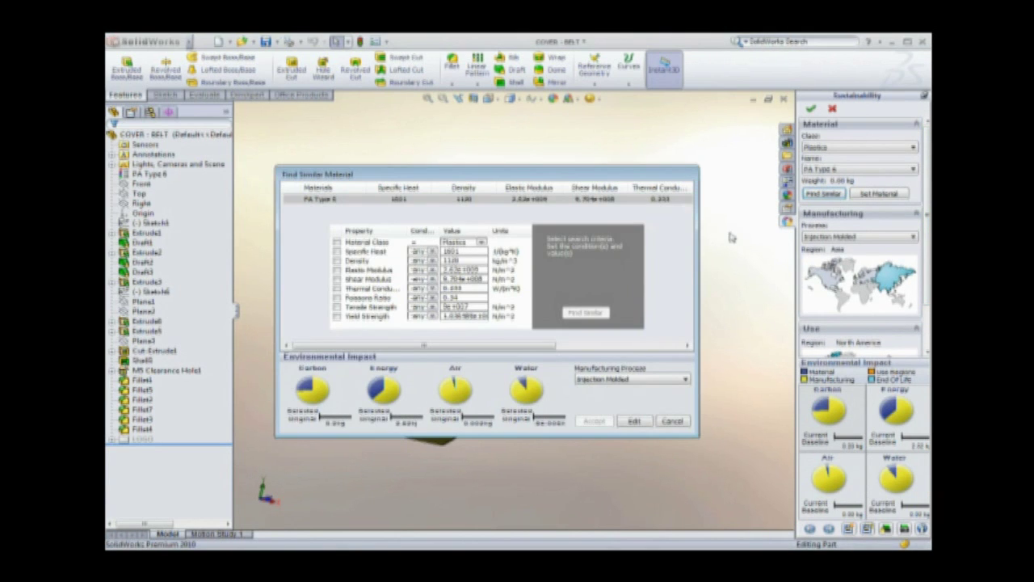
{"action": "left_click", "coordinate": [267, 186]}
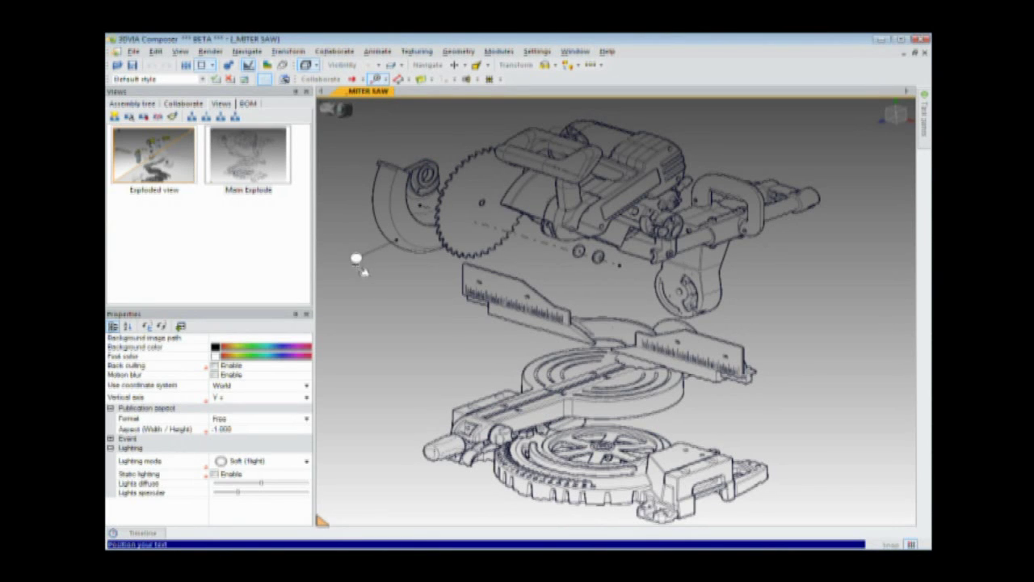
Step: Attach a numbered callout to a part in the exploded miter saw view
{"action": "left_click", "coordinate": [371, 267]}
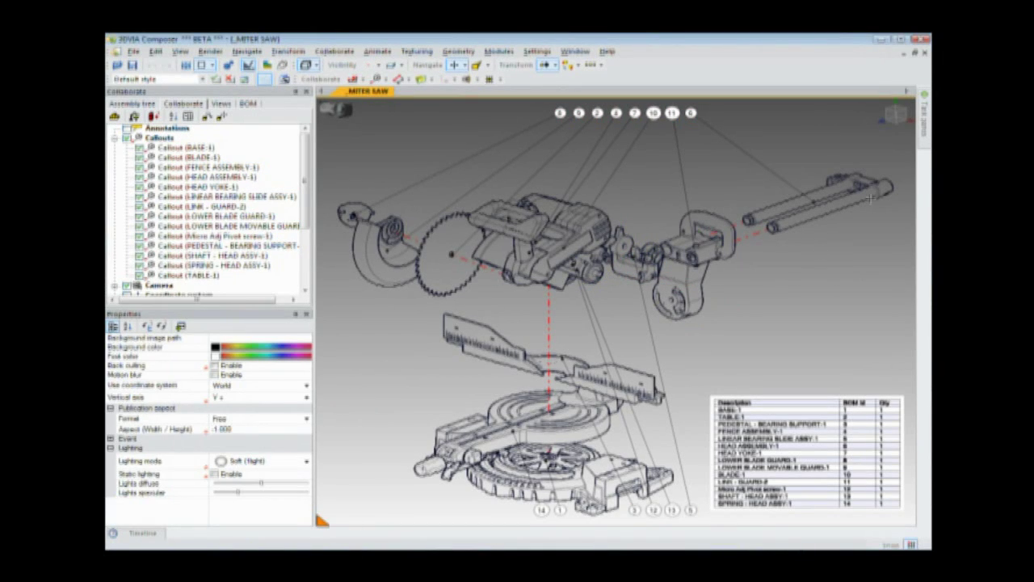
Step: Select the red dashed explosion polylines in the Markups list
{"action": "left_click", "coordinate": [925, 129]}
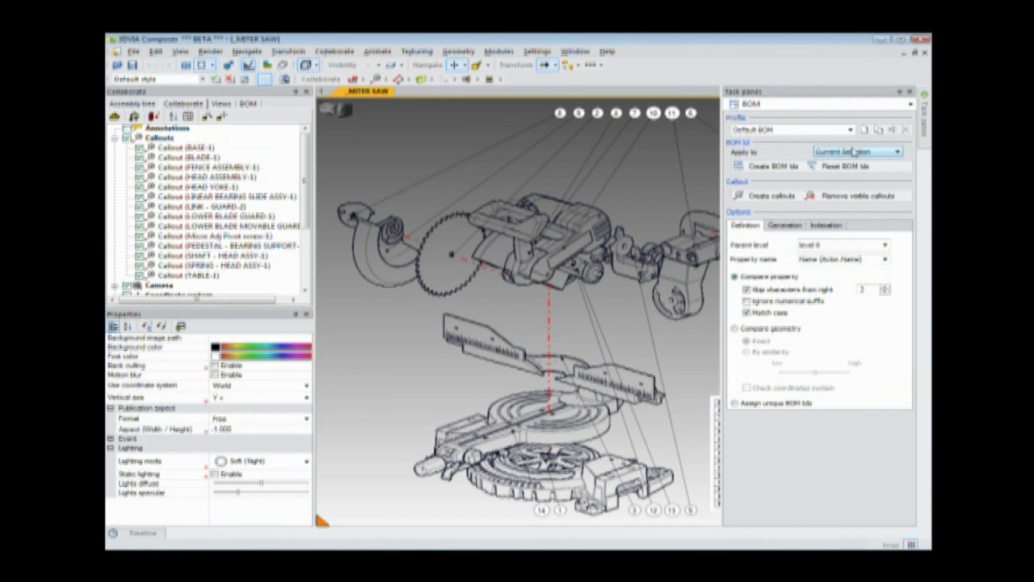
{"action": "left_click", "coordinate": [491, 271]}
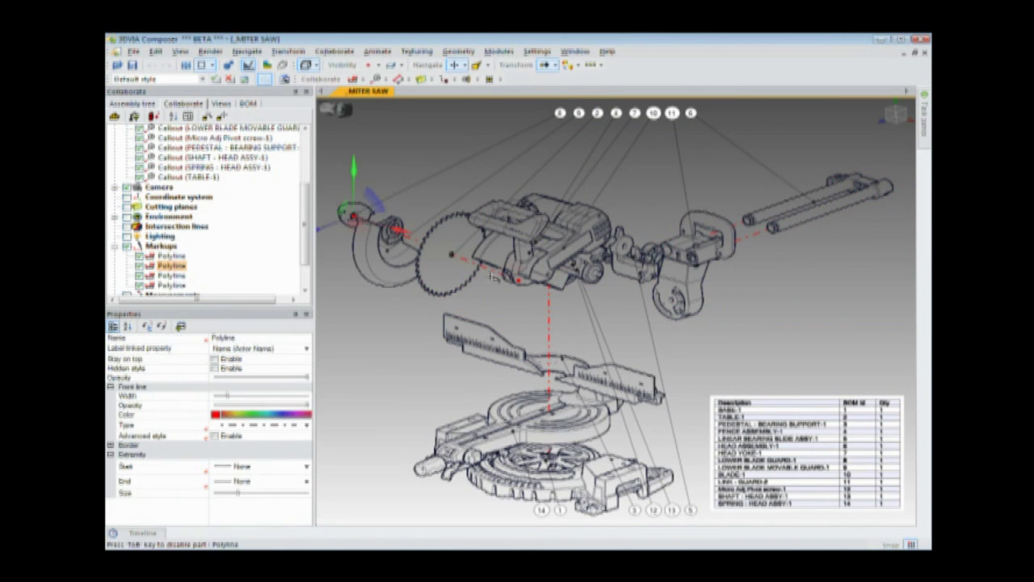
{"action": "left_click", "coordinate": [755, 232], "text": "ctrl"}
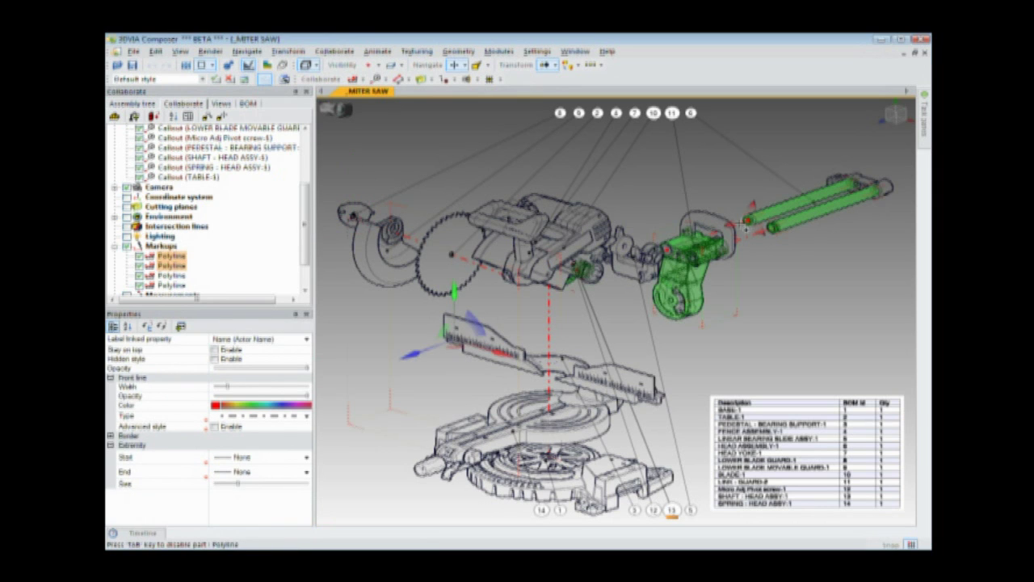
{"action": "left_click", "coordinate": [750, 239], "text": "ctrl"}
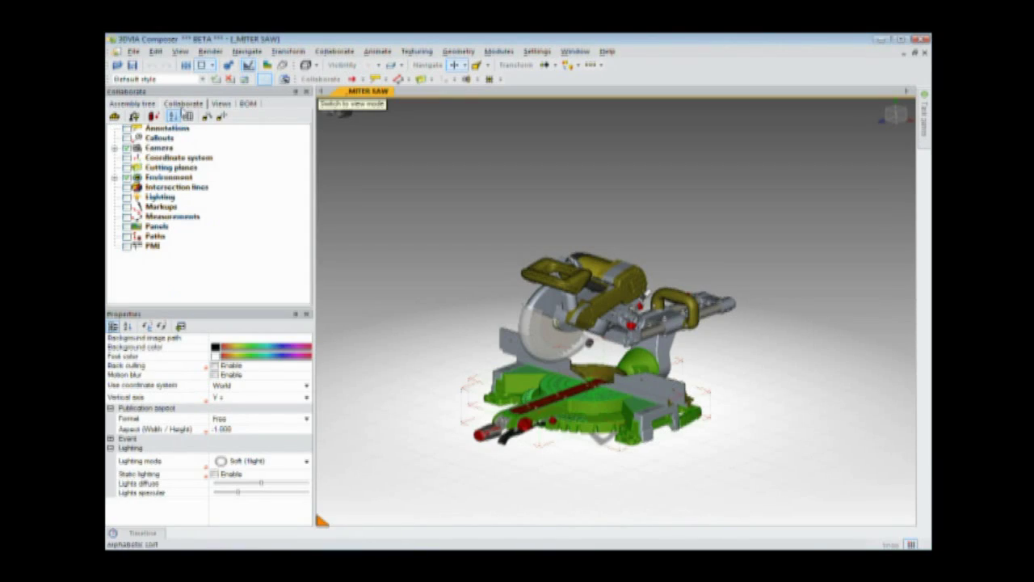
Step: Enable the Environment checkbox in the Collaborate tree for the assembled miter saw scene
{"action": "left_click", "coordinate": [128, 178]}
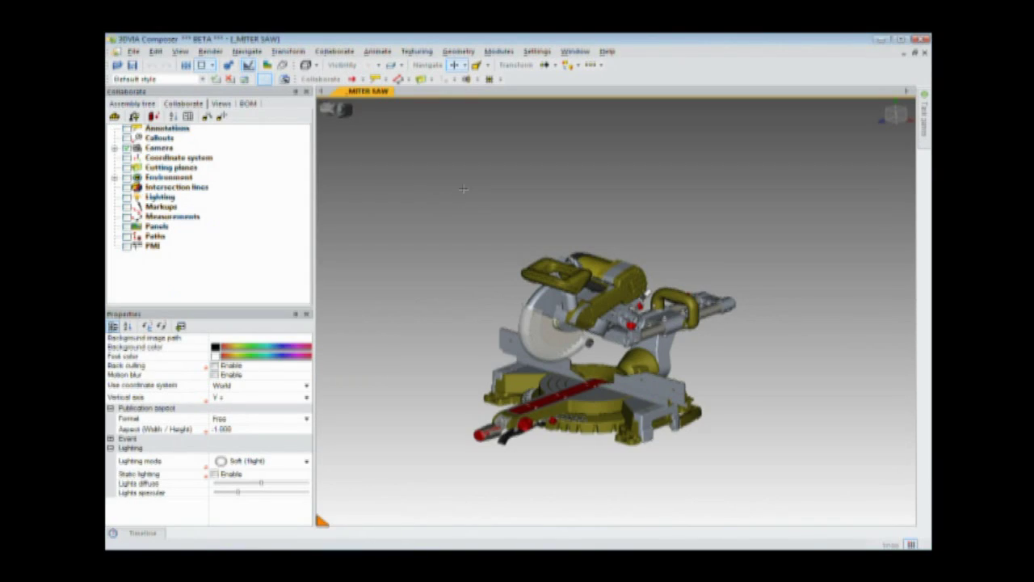